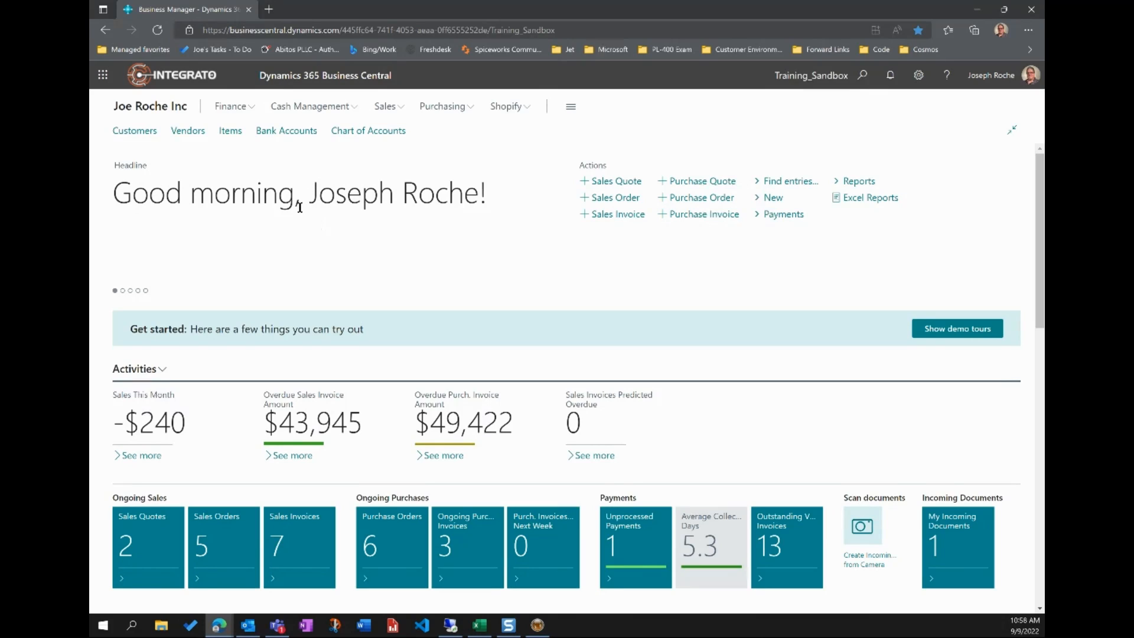
- Open the sales orders list and release the Adatum Corporation order dated 4/2/2022
left_click(385, 109)
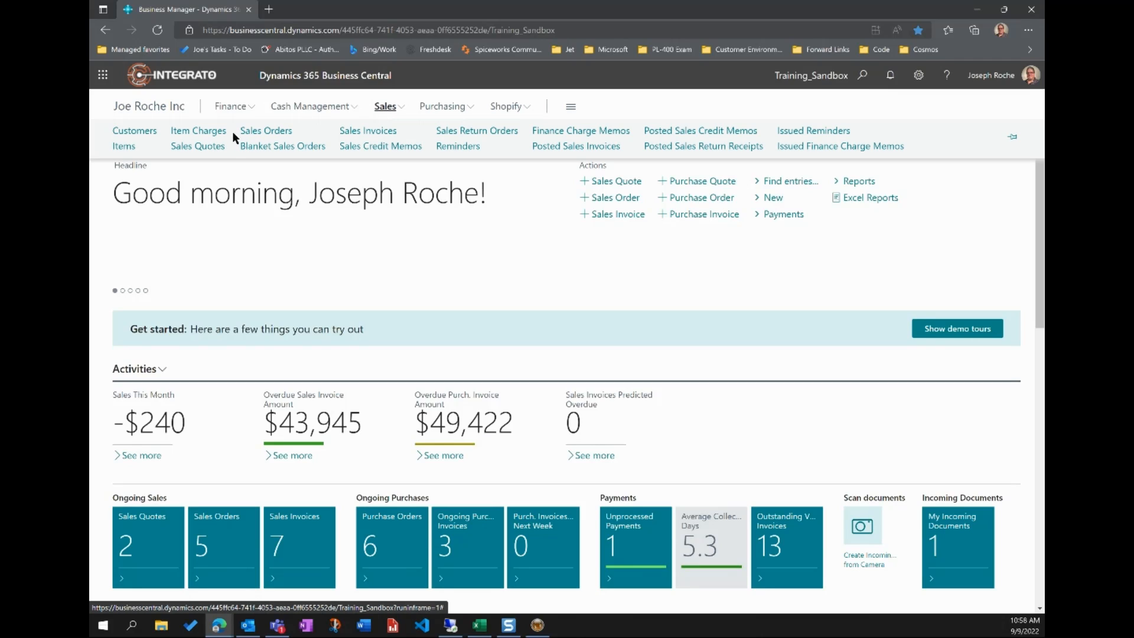
left_click(269, 134)
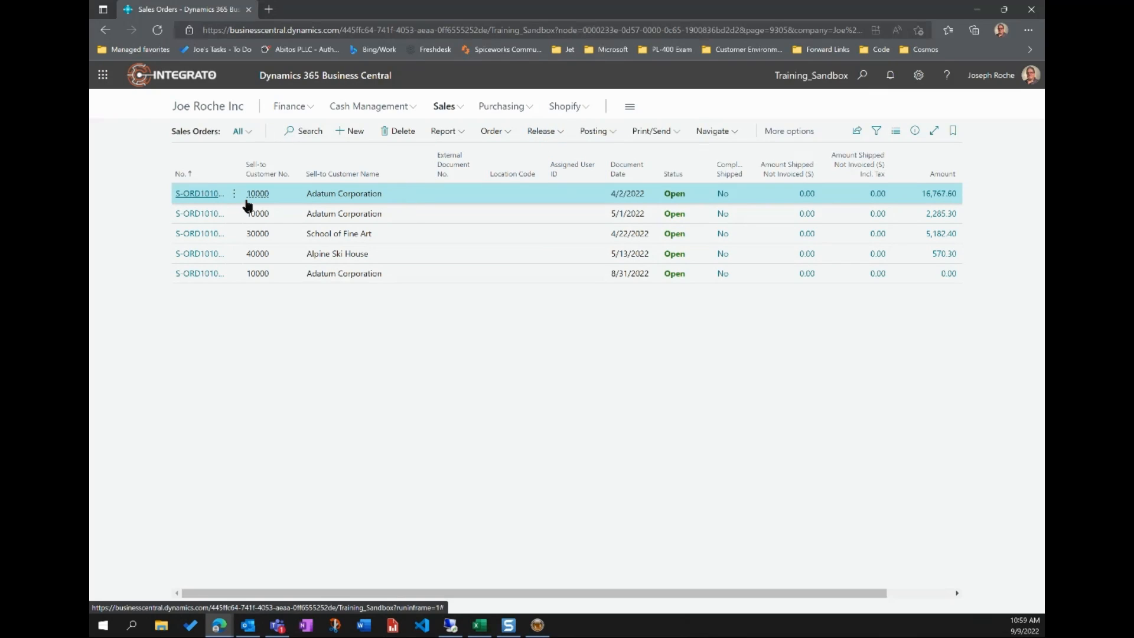
left_click(542, 138)
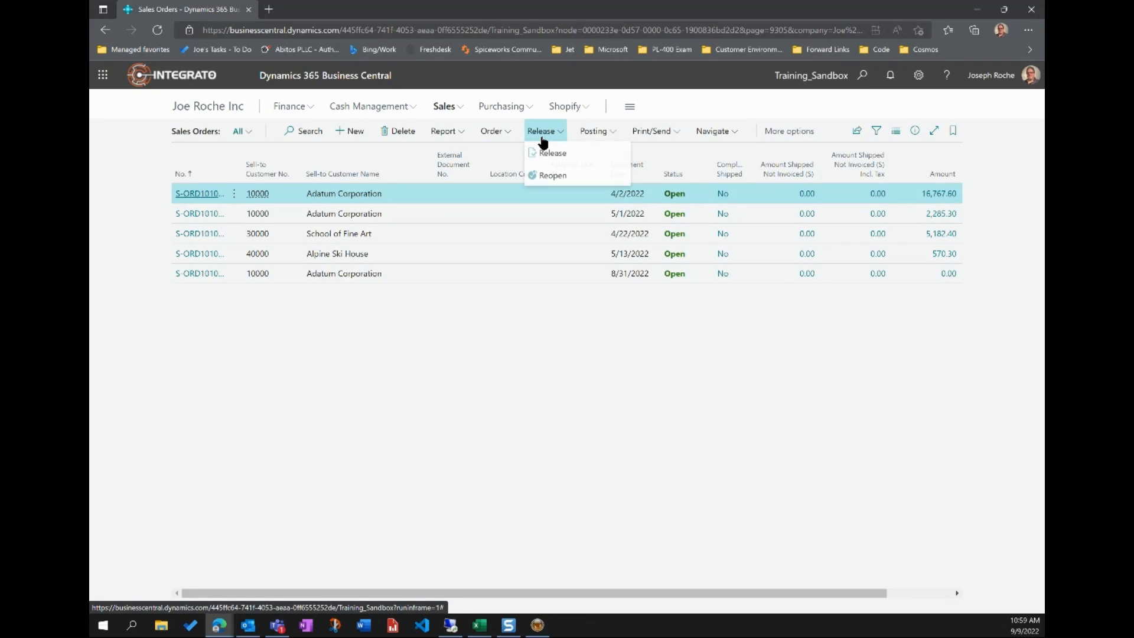
left_click(552, 152)
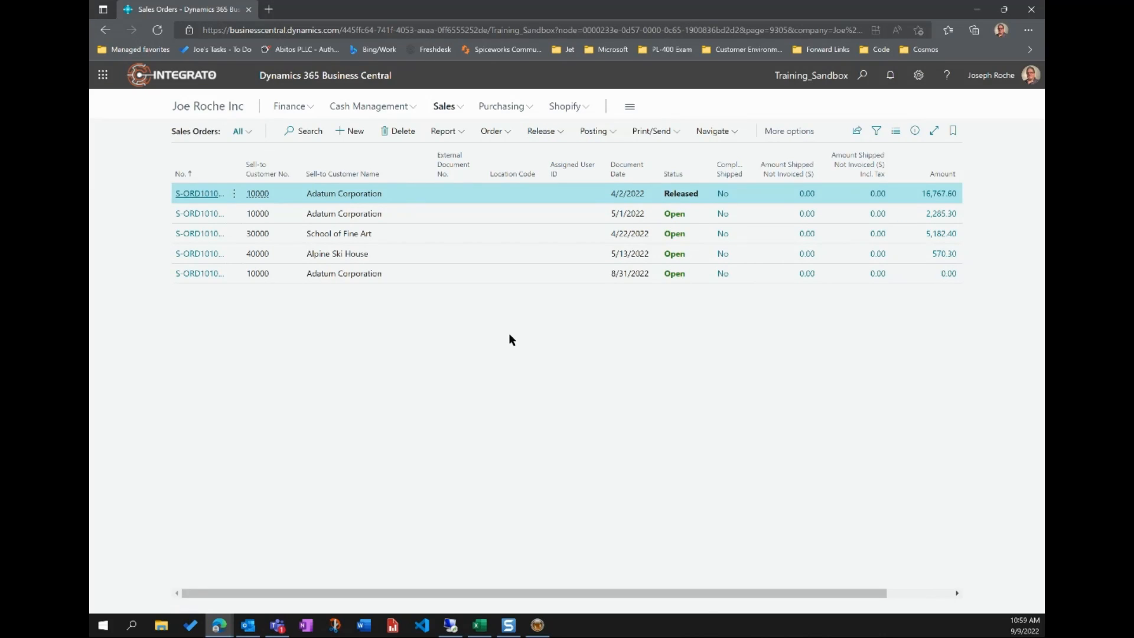
- Reopen the released Adatum Corporation order dated 4/2/2022
left_click(539, 131)
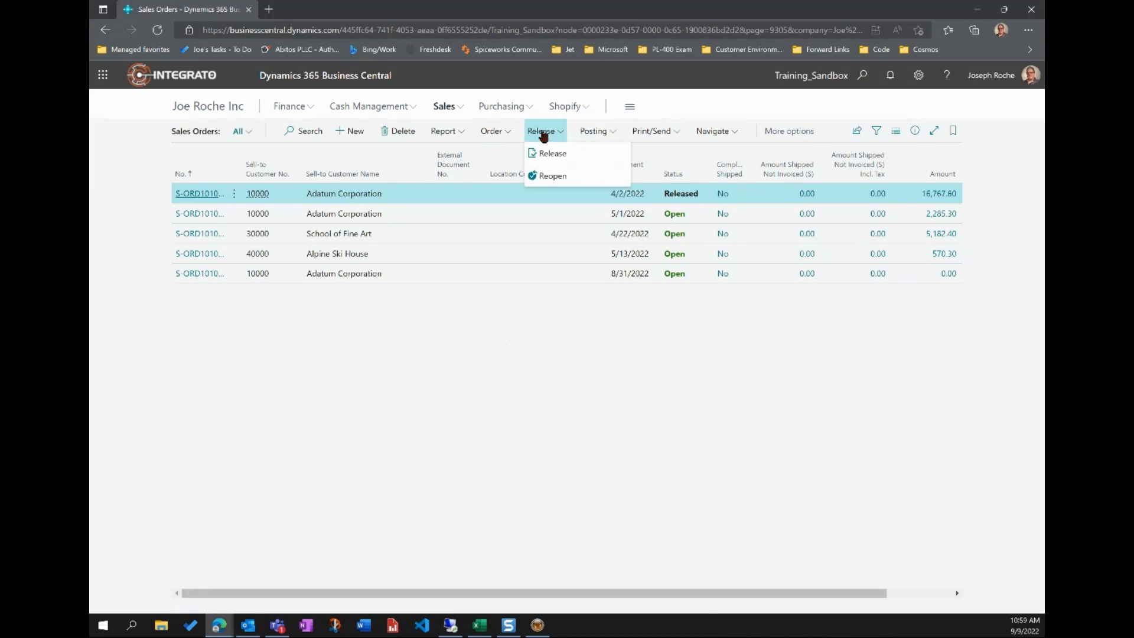
left_click(546, 172)
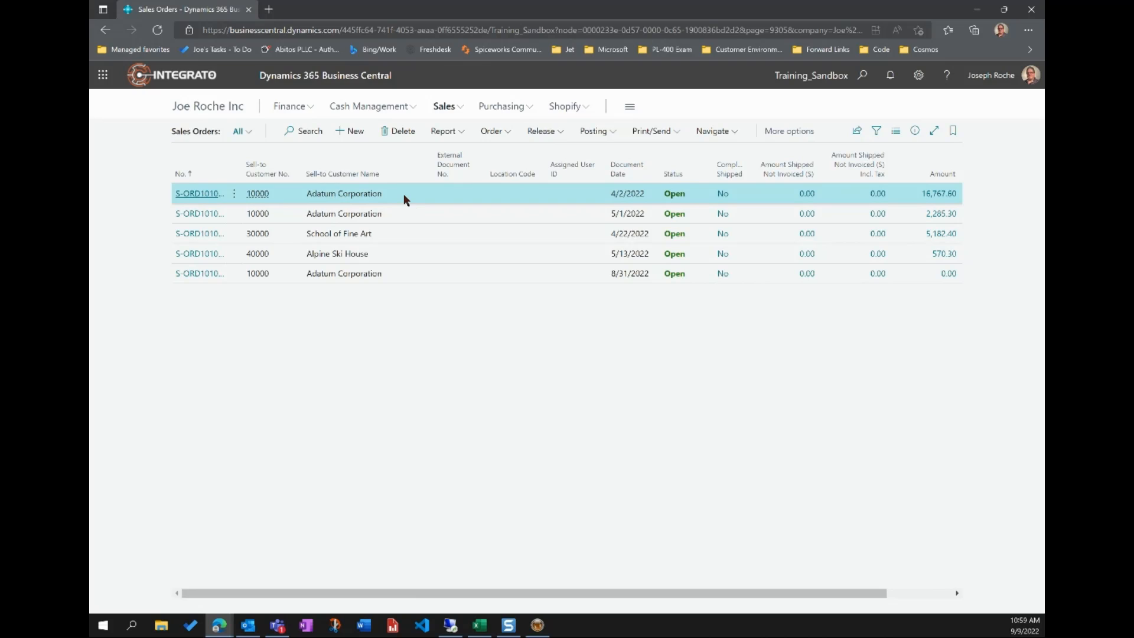
- Select the first three sales orders, through School of Fine Art, and release them together
left_click(370, 219, "shift")
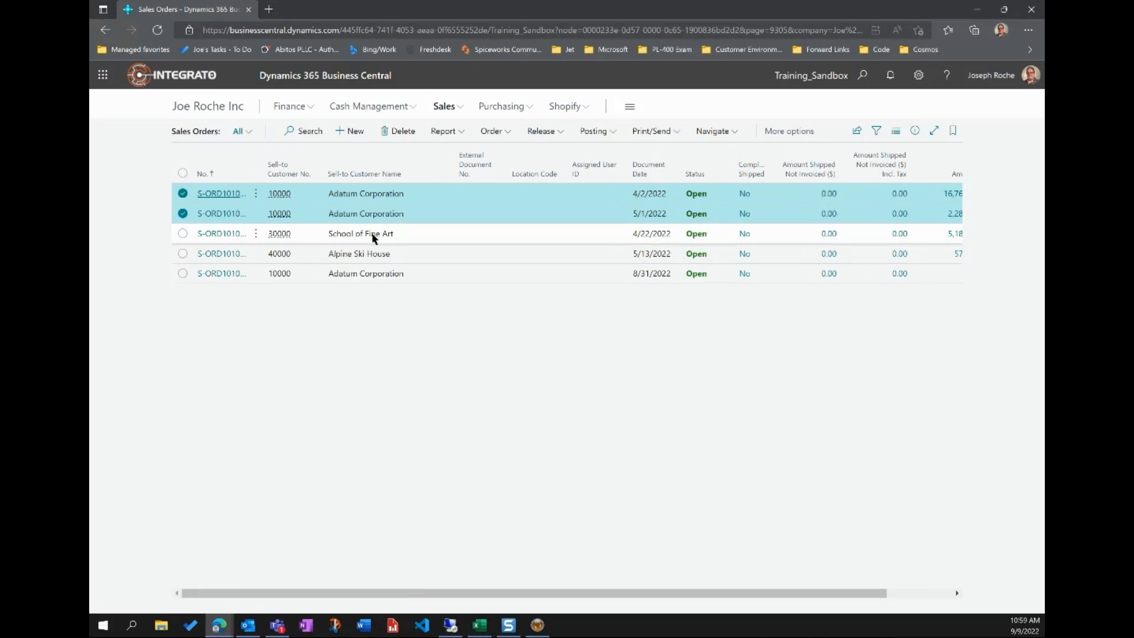
left_click(374, 235, "shift")
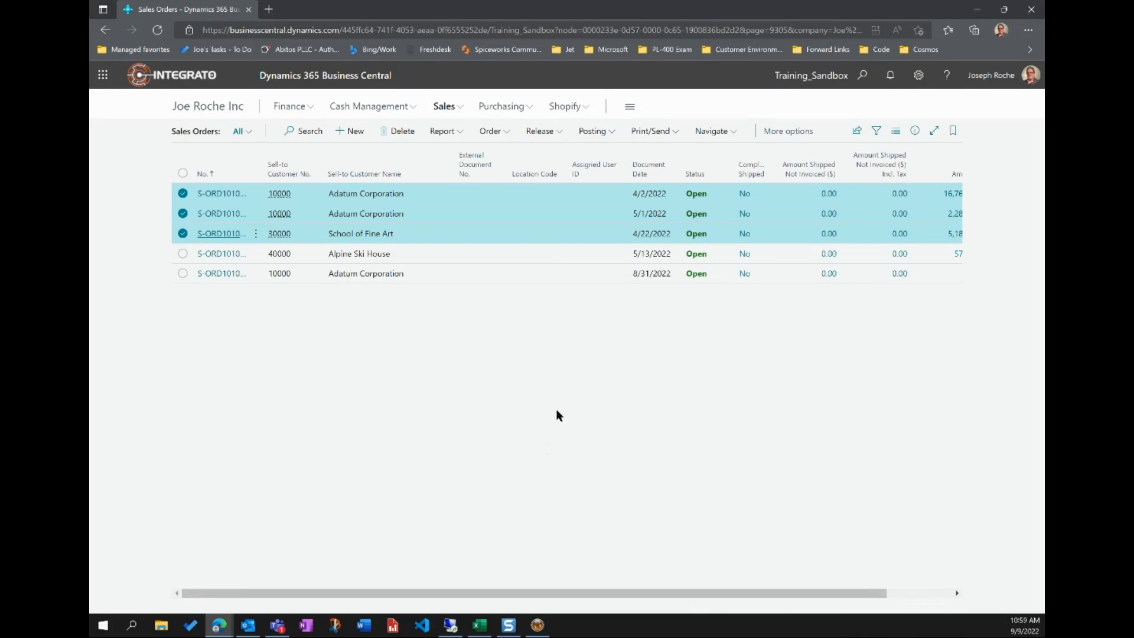
left_click(540, 131)
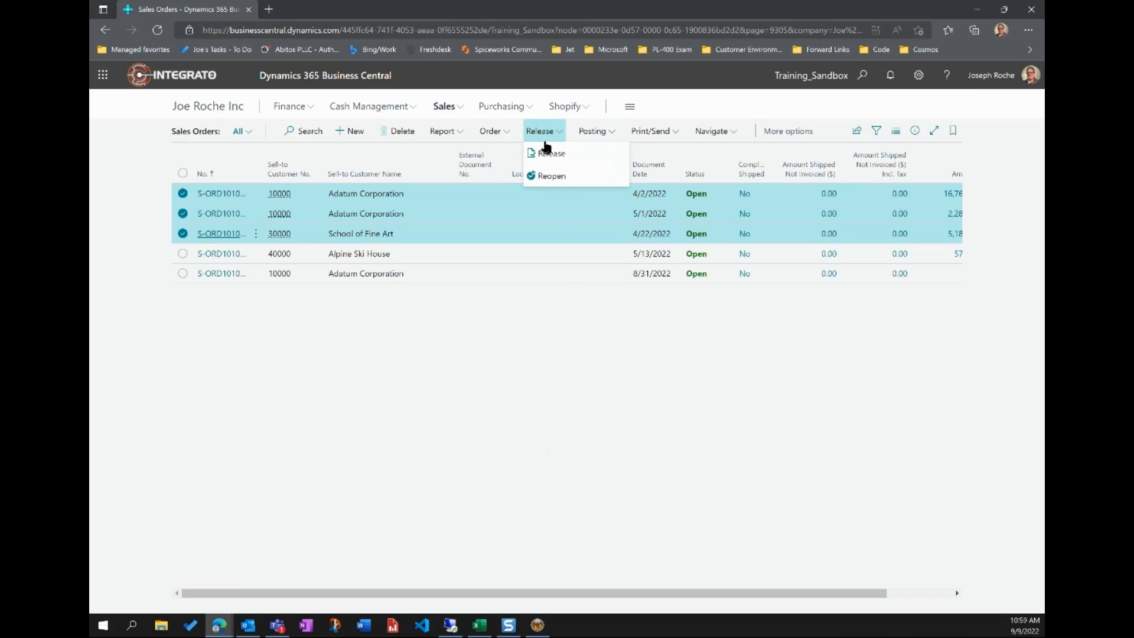
left_click(550, 154)
left_click(621, 383)
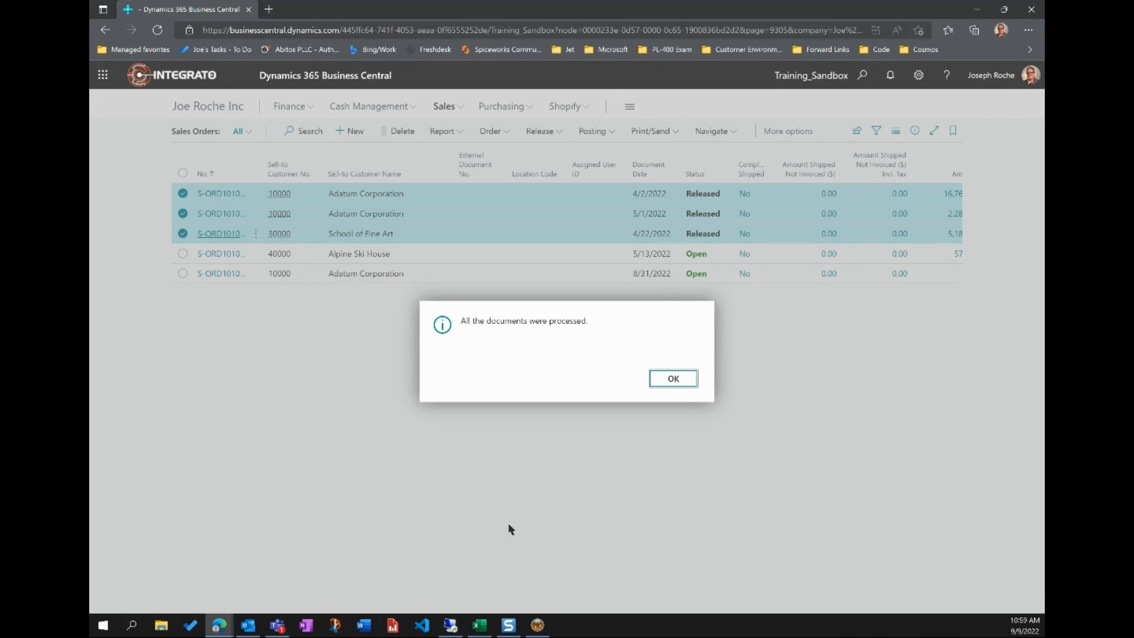
left_click(665, 382)
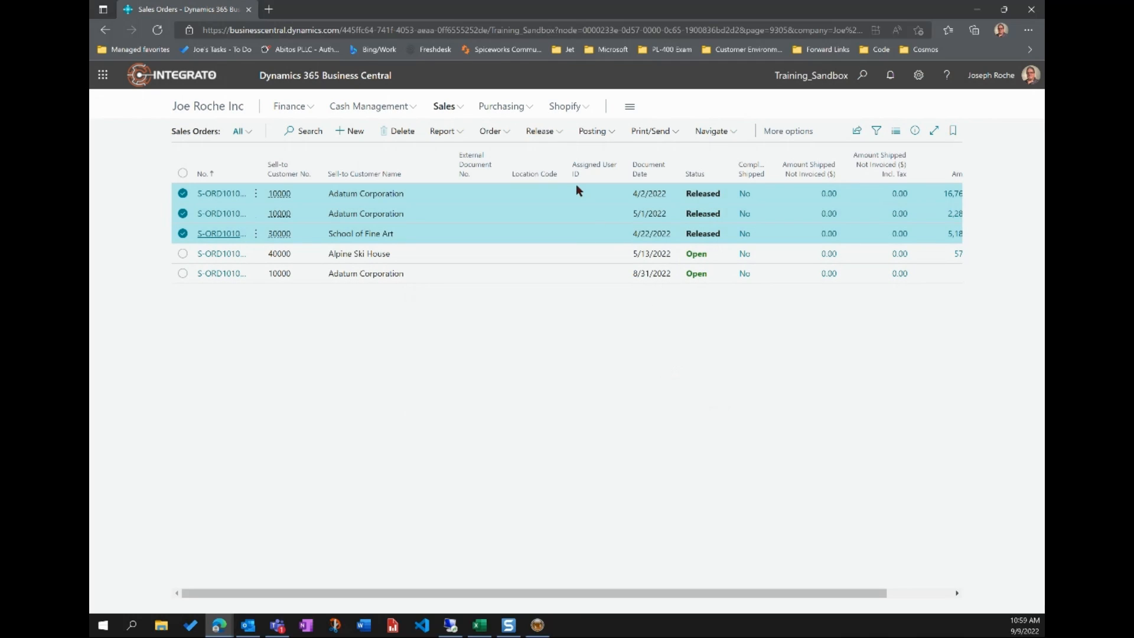
- Reopen the three selected sales orders in one batch
left_click(541, 135)
left_click(548, 176)
left_click(620, 381)
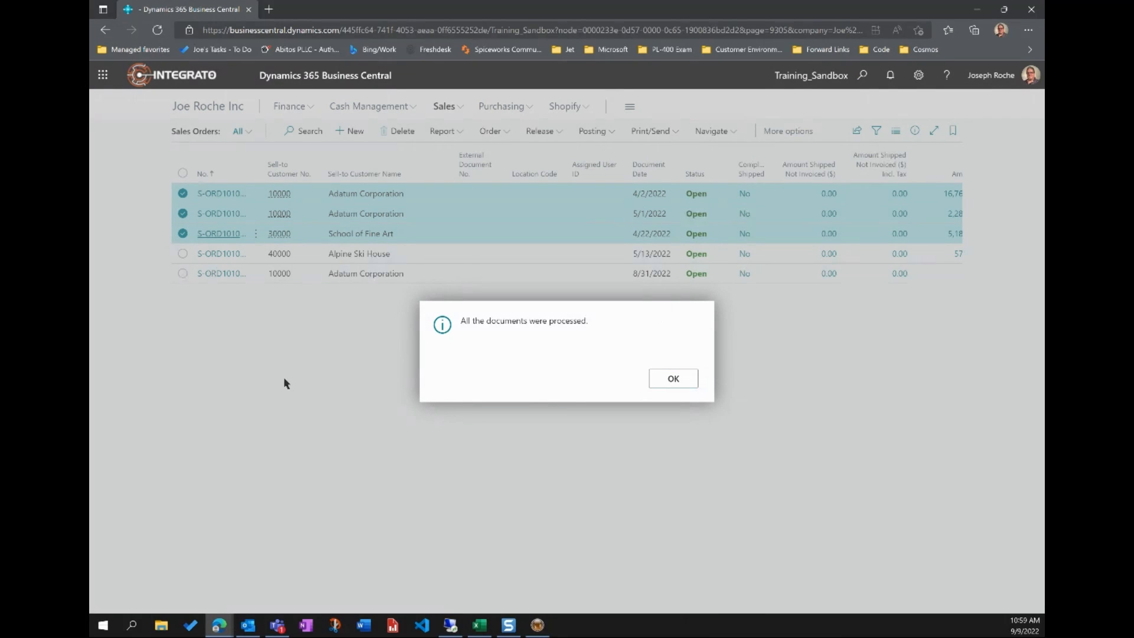
left_click(683, 380)
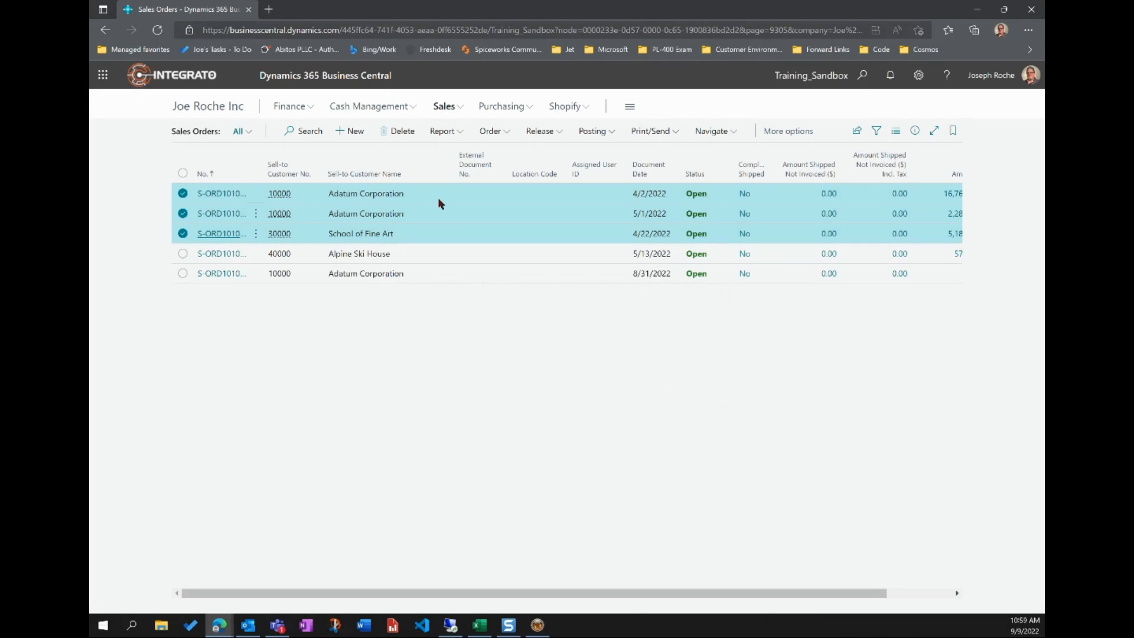
- Clear the current selection and select all five sales orders as one continuous range
left_click(440, 252)
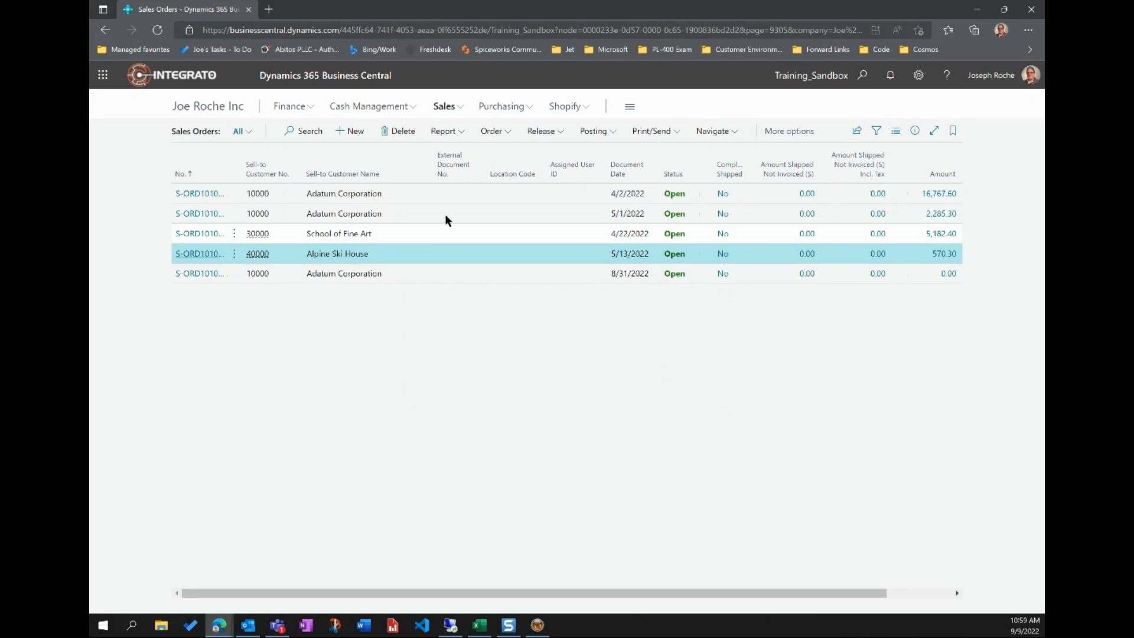
left_click(415, 193)
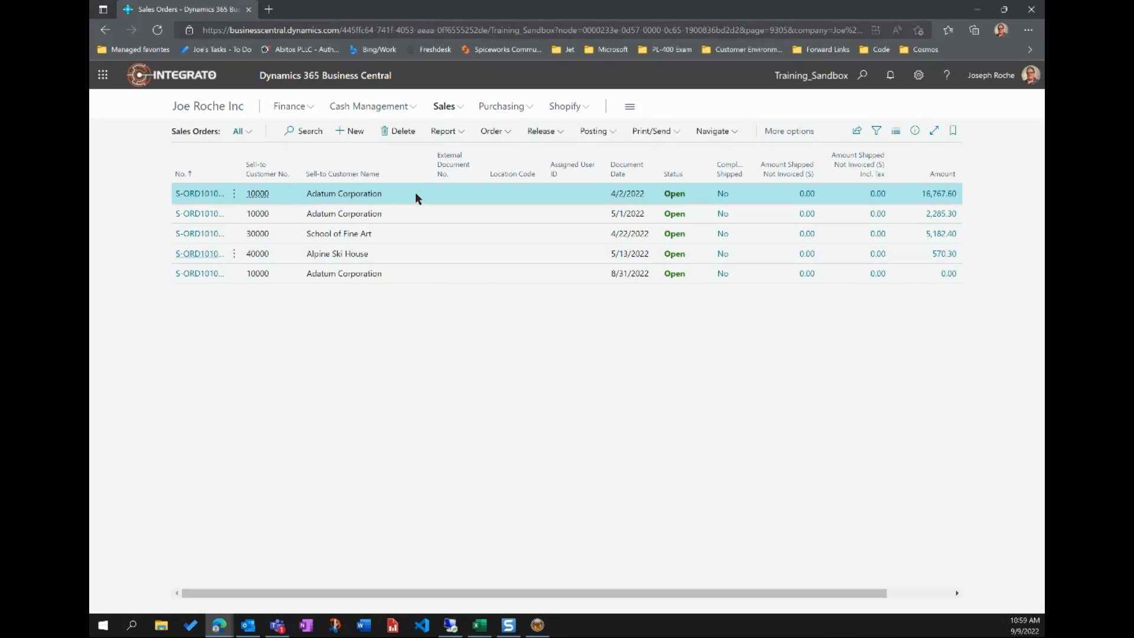
left_click(405, 277, "shift")
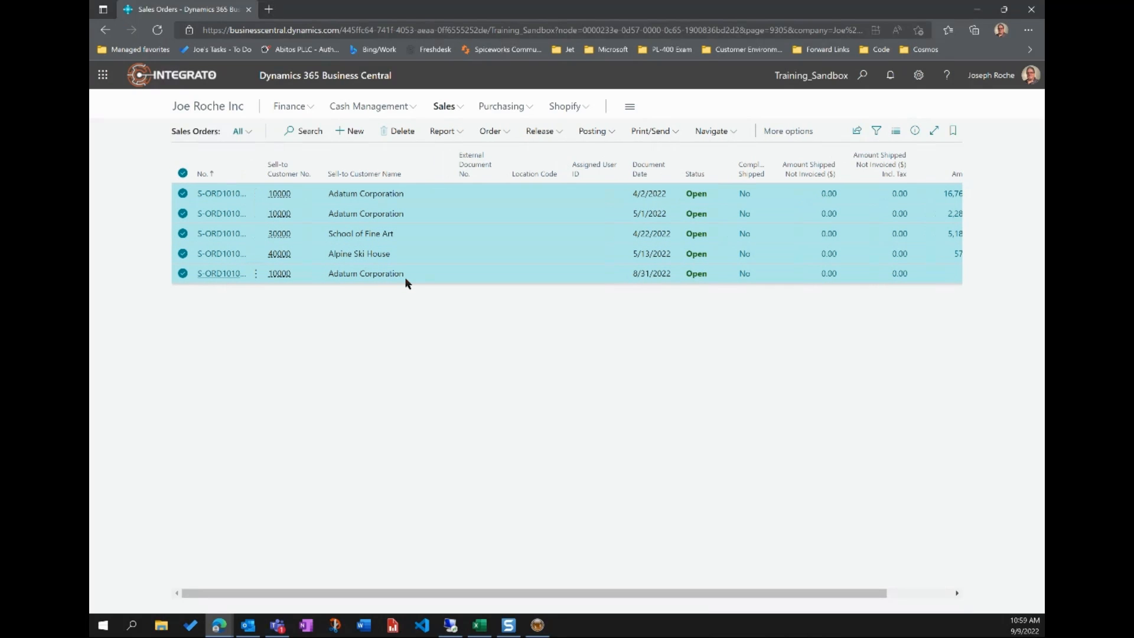
- Select only the Adatum Corporation orders dated 4/2/2022 and 5/1/2022 and the Alpine Ski House order, and release them together
left_click(434, 191)
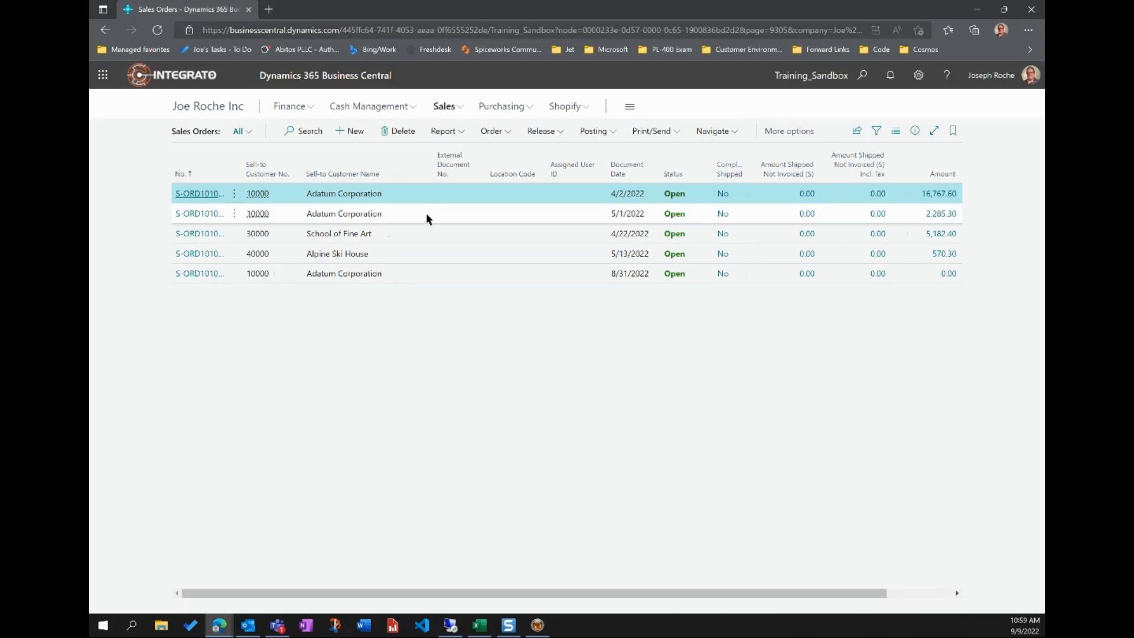
left_click(425, 213, "ctrl")
left_click(435, 254, "ctrl")
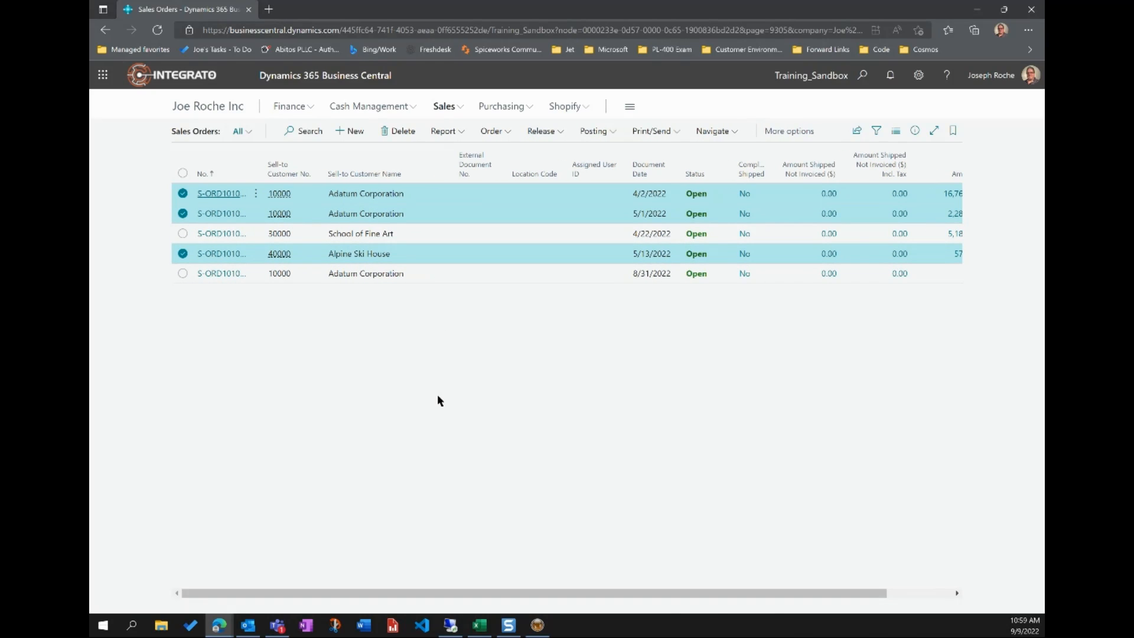
left_click(544, 132)
left_click(554, 154)
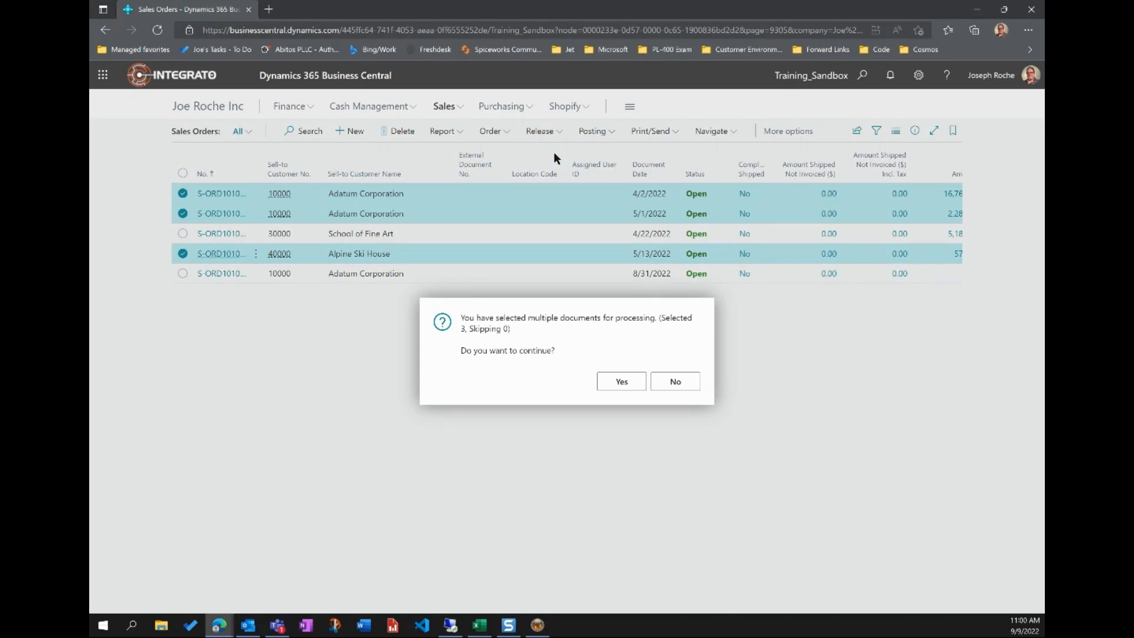
left_click(619, 384)
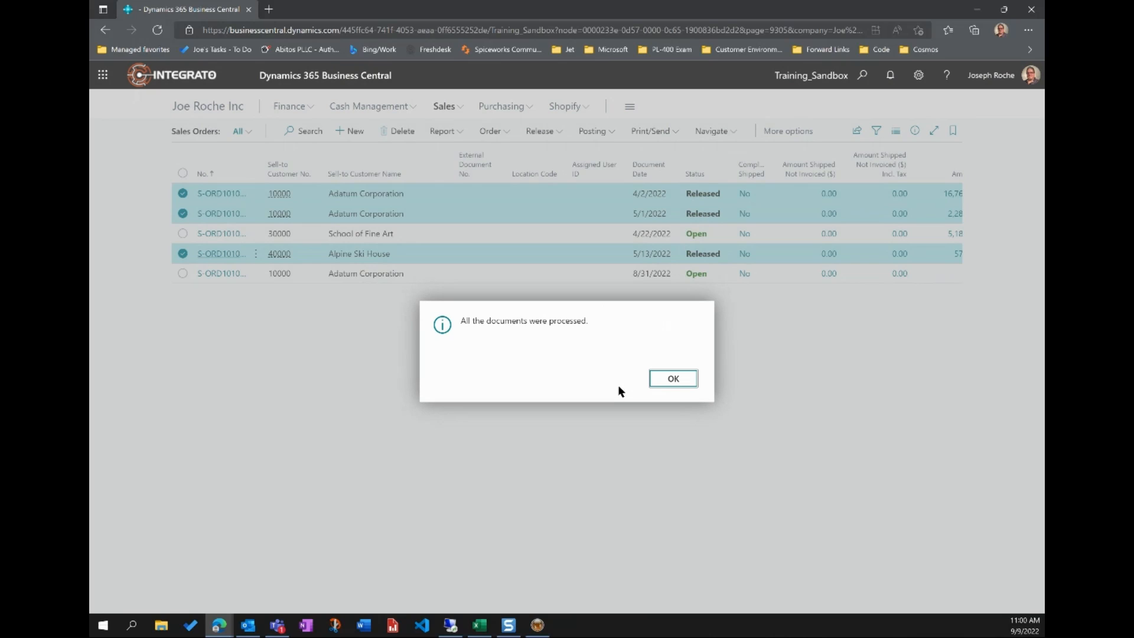
left_click(673, 379)
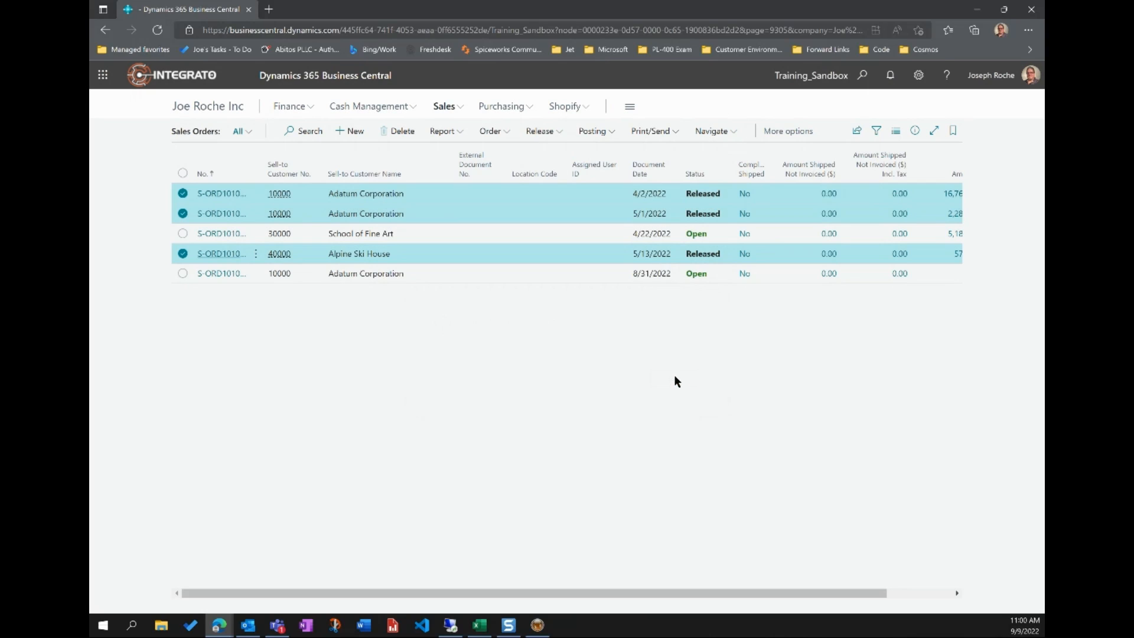
- Try to release only the Adatum Corporation order dated 8/31/2022
left_click(427, 250)
left_click(380, 273)
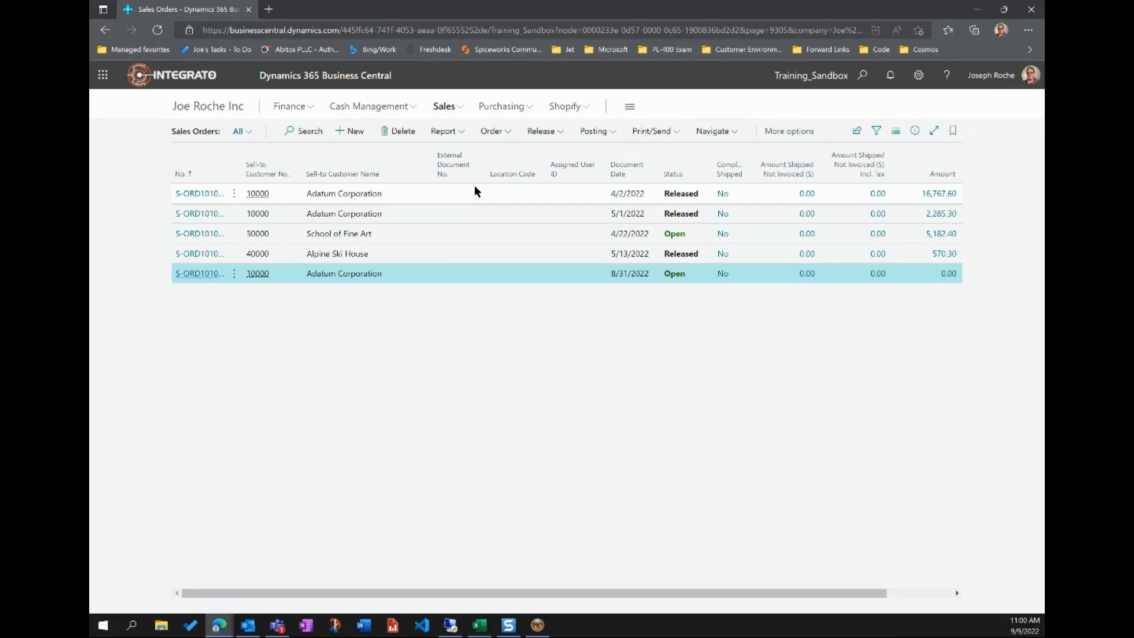
left_click(540, 131)
left_click(546, 155)
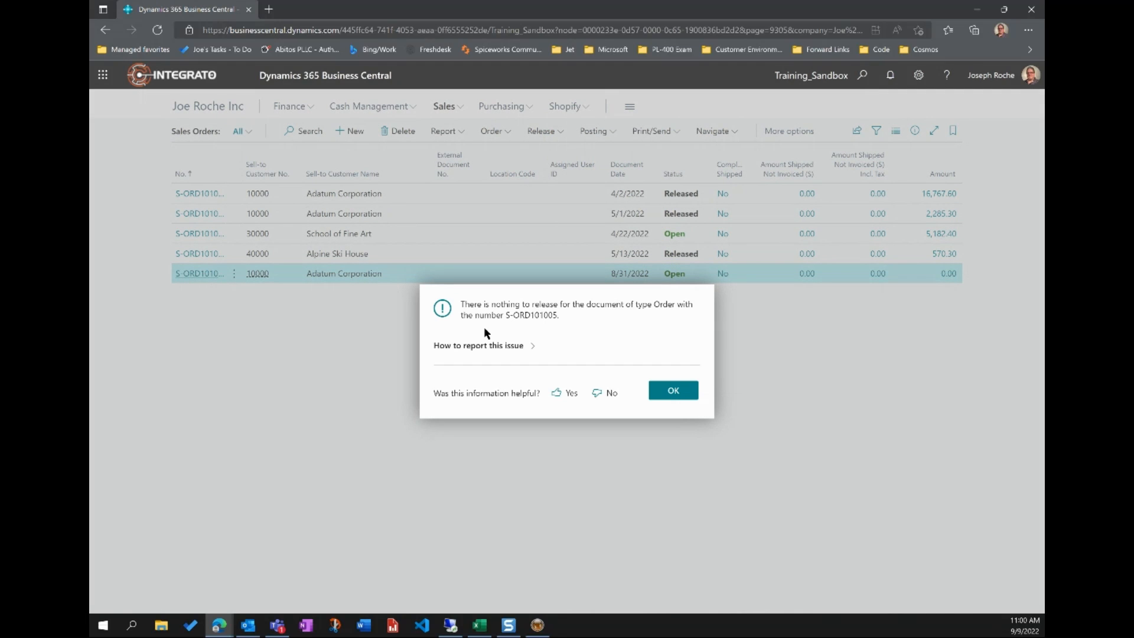
left_click(677, 396)
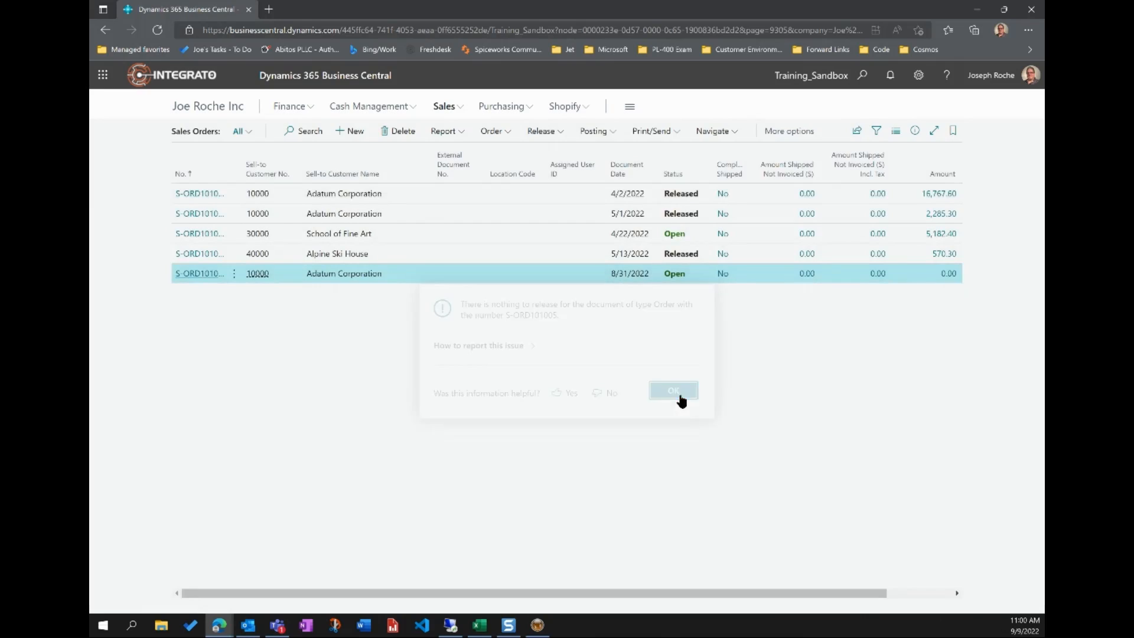
- Select the first four sales orders, from Alpine Ski House up to the first Adatum Corporation order, and reopen them together
left_click(508, 254)
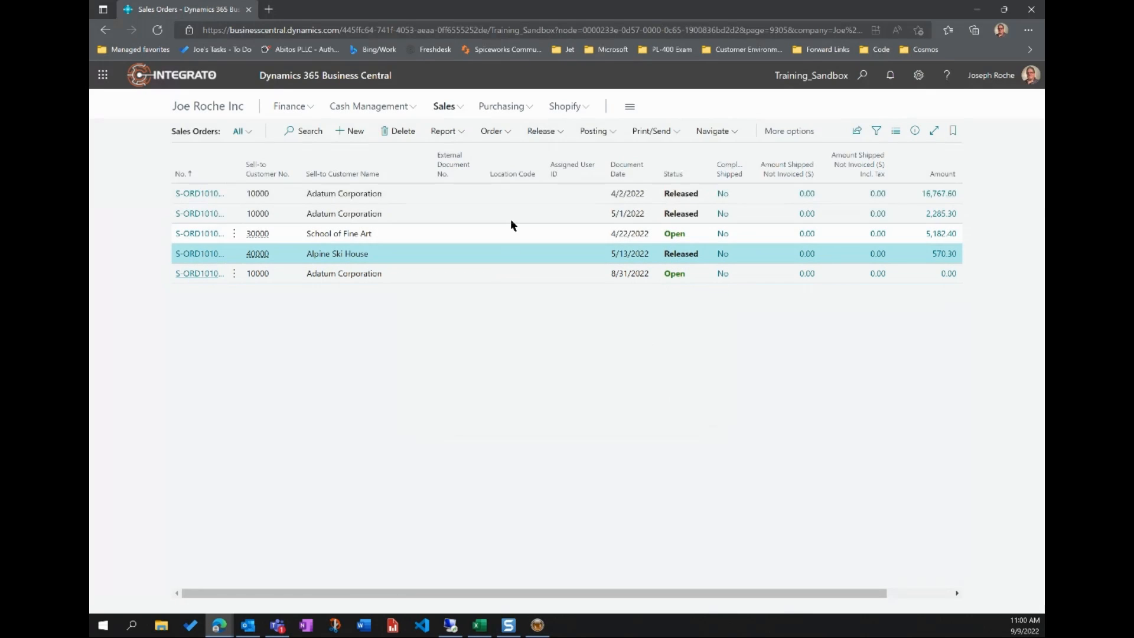
left_click(511, 193, "shift")
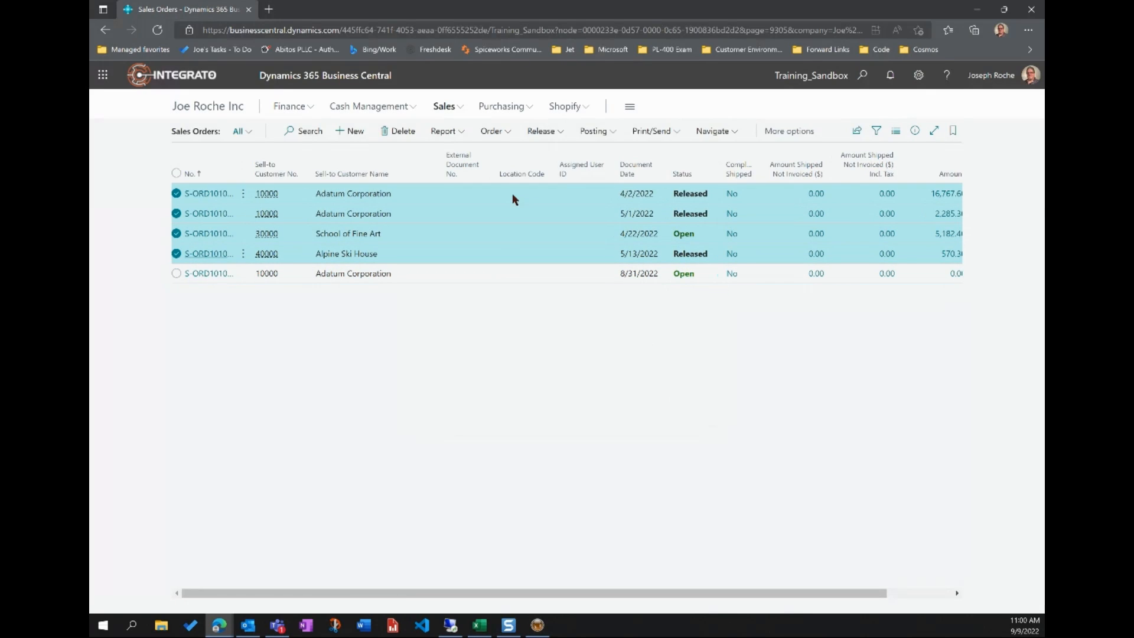
left_click(541, 131)
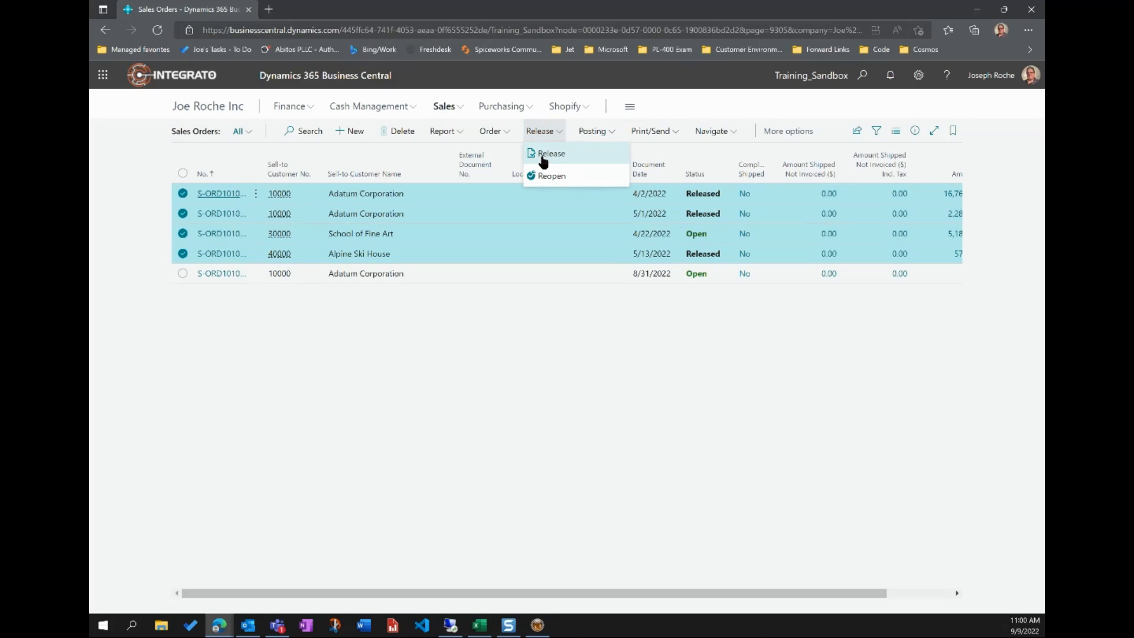
left_click(546, 177)
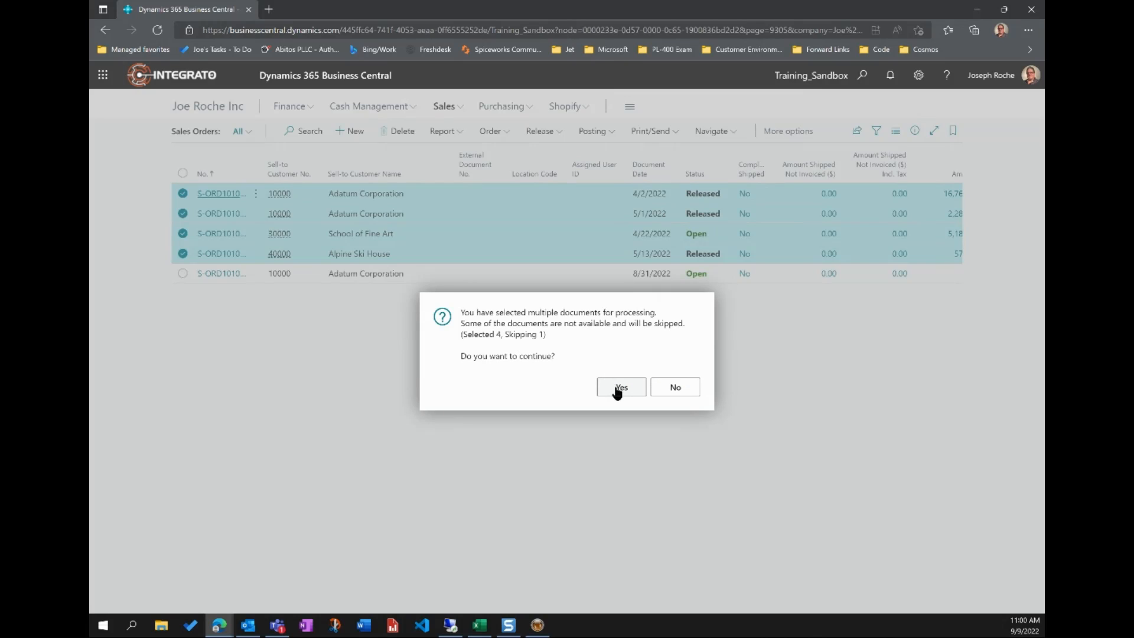
left_click(619, 388)
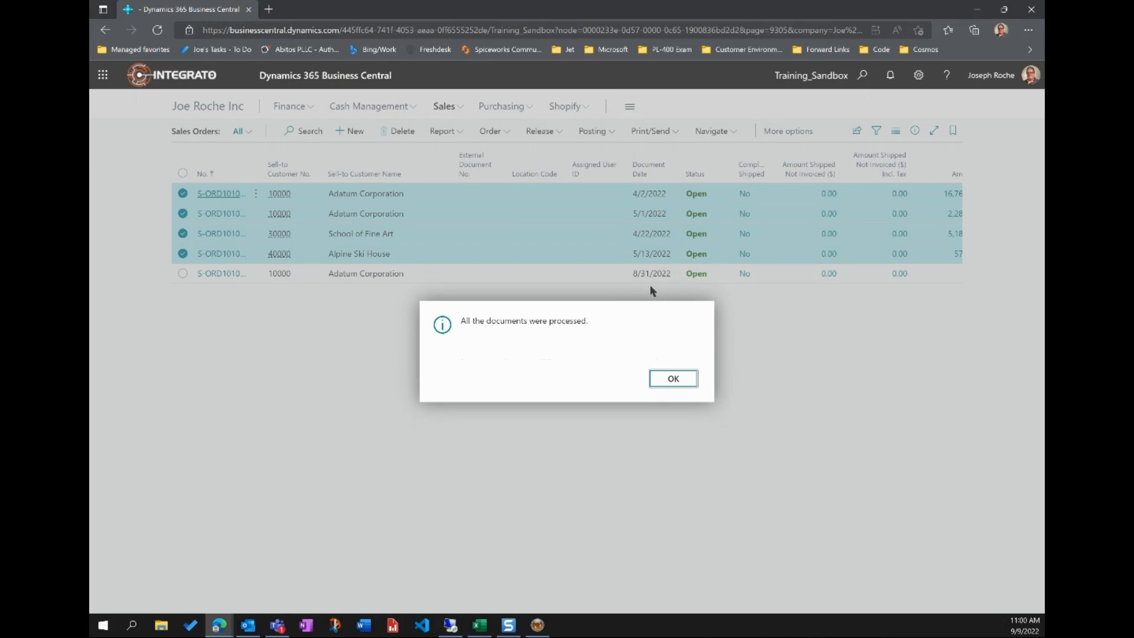
left_click(679, 380)
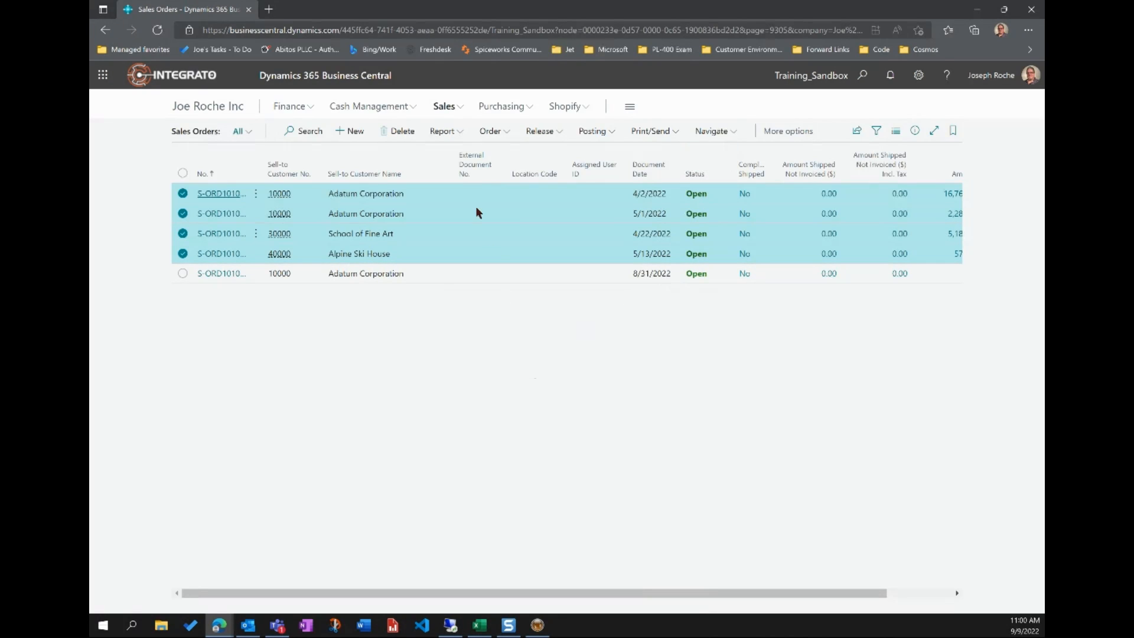
- Run a batch release on all five sales orders, and leave the Error Messages page
left_click(467, 193)
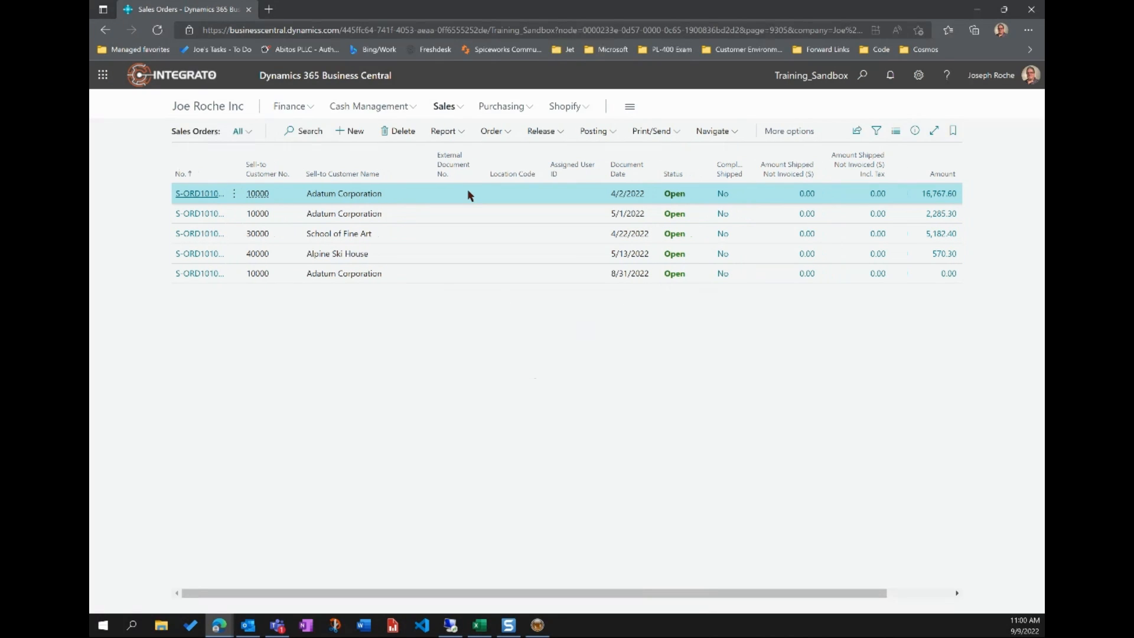
left_click(444, 272, "shift")
left_click(539, 131)
left_click(542, 153)
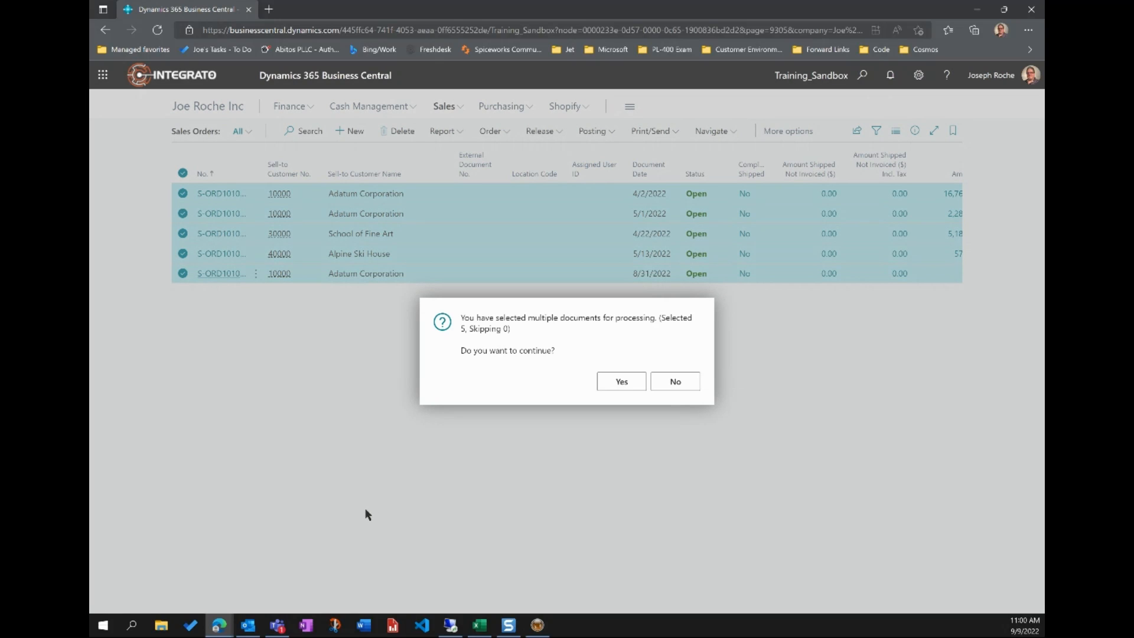
left_click(613, 382)
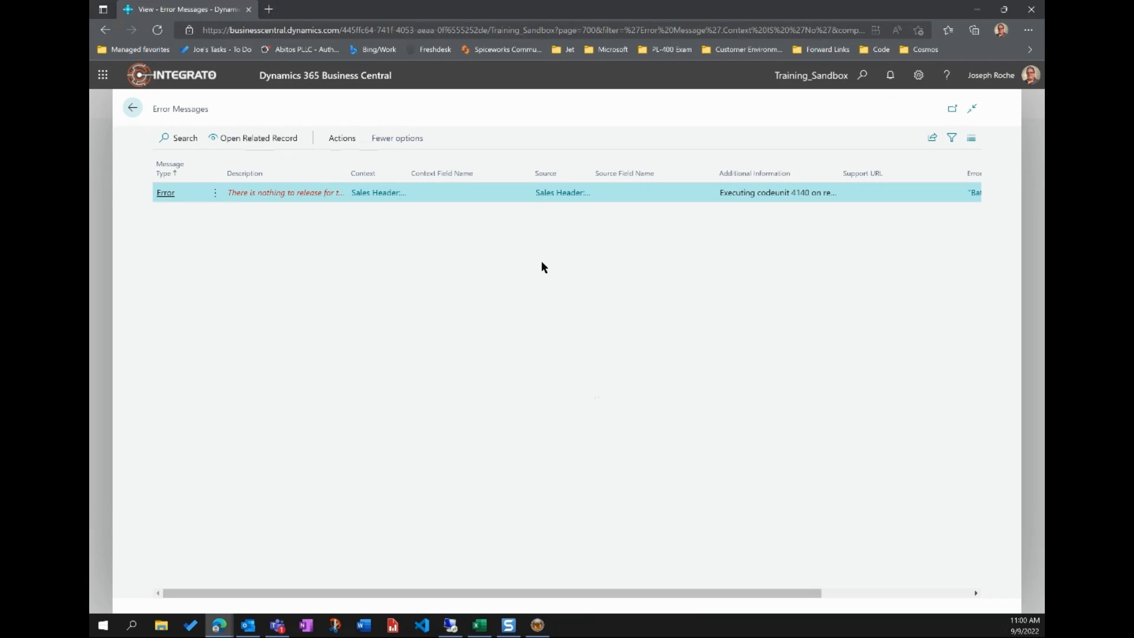
left_click(133, 108)
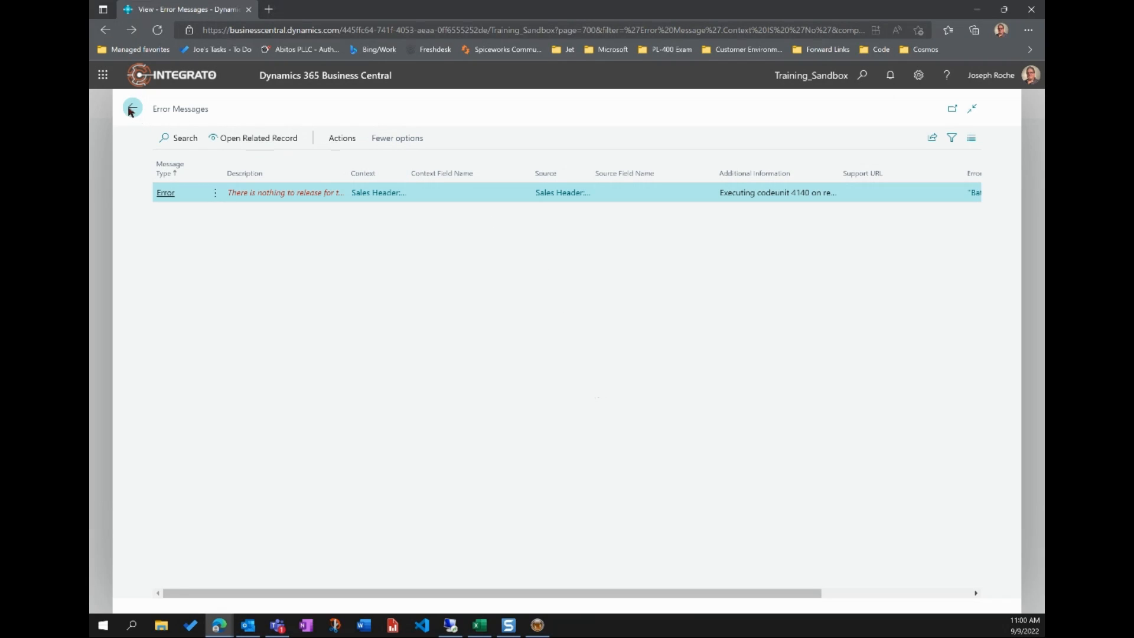